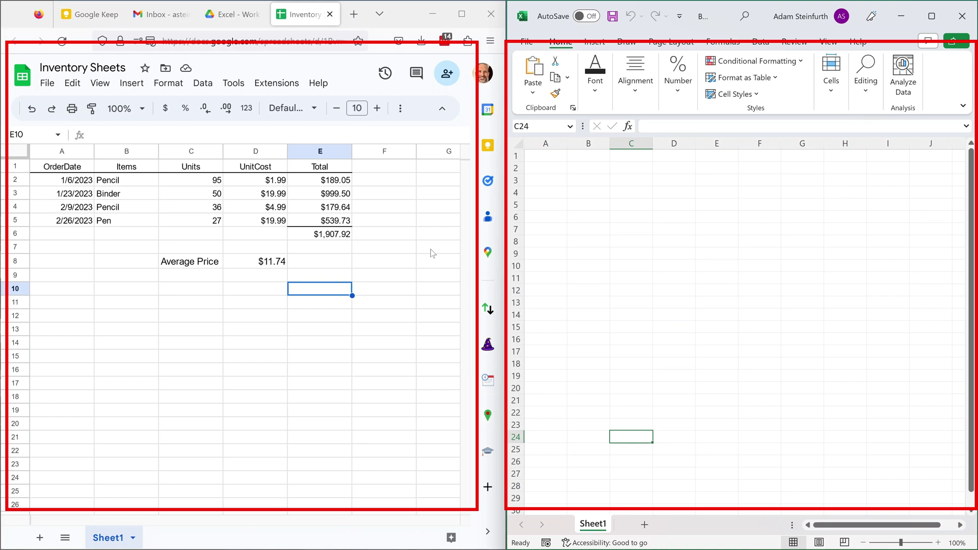
click(249, 19)
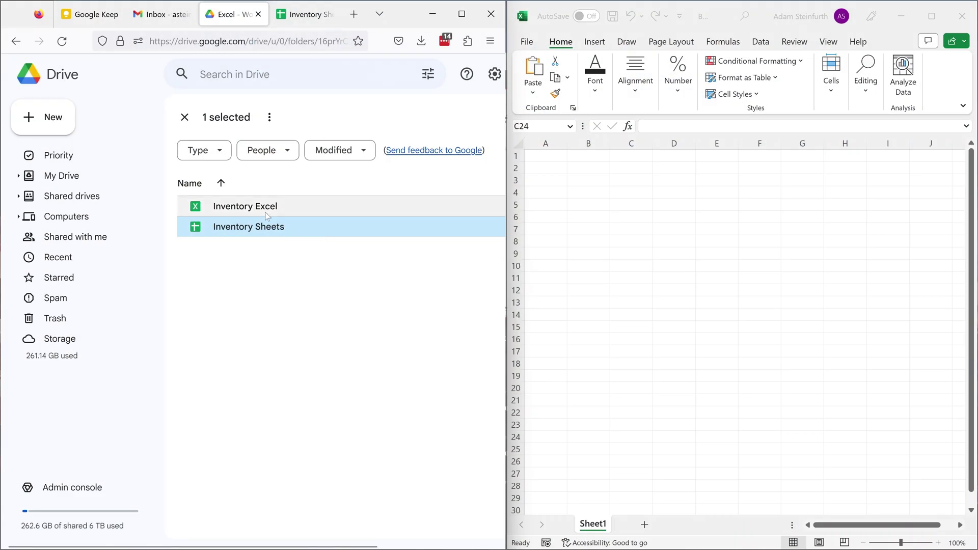
- Set Inventory Sheets' general access to 'Anyone with the link' and copy its share link
click(302, 16)
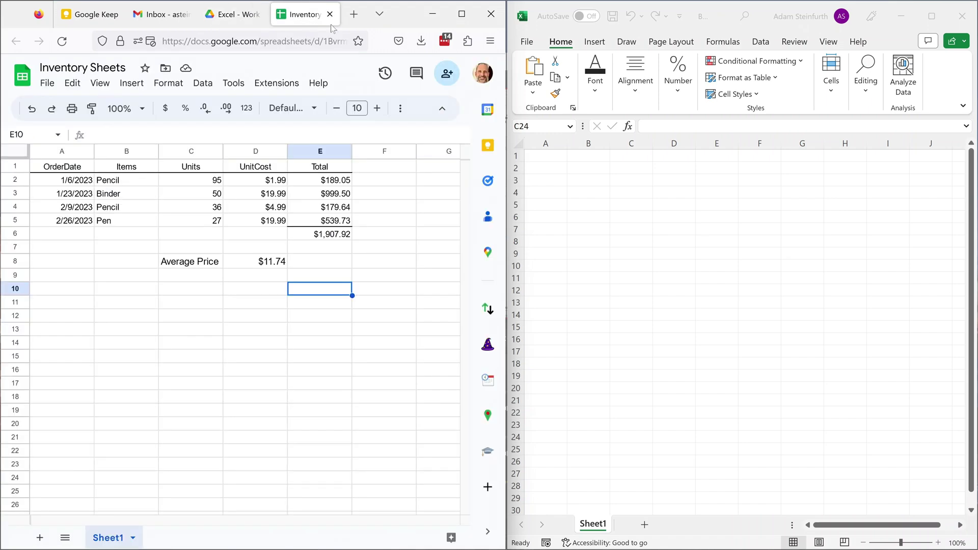
click(439, 72)
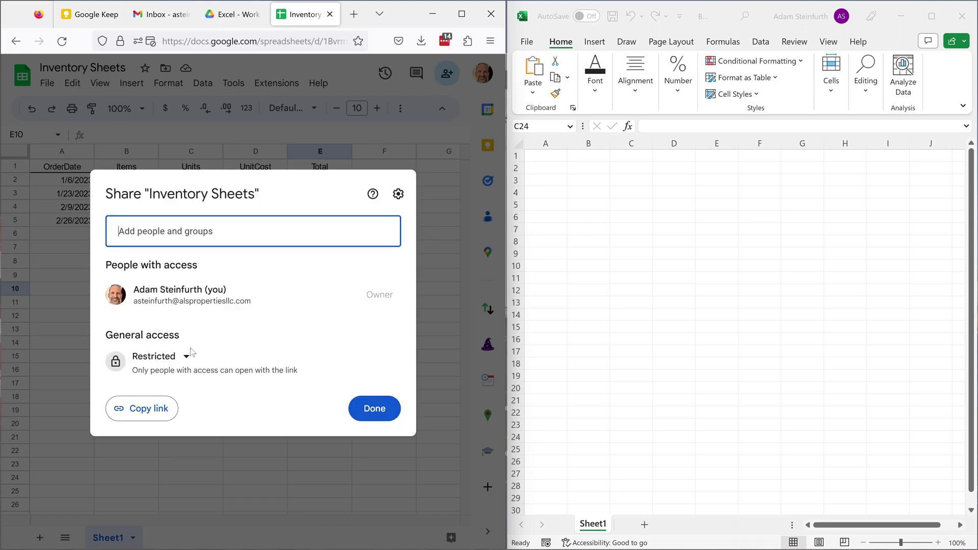
click(188, 355)
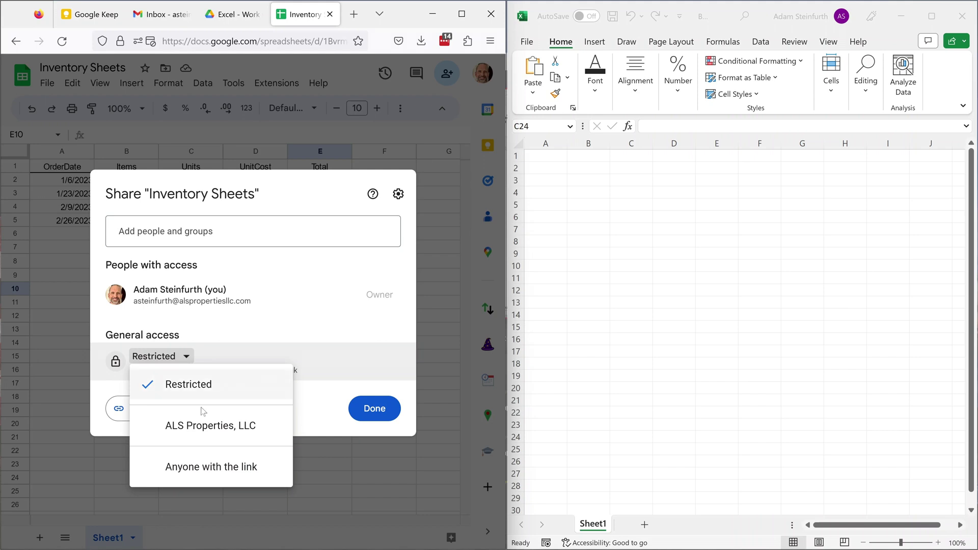
click(231, 470)
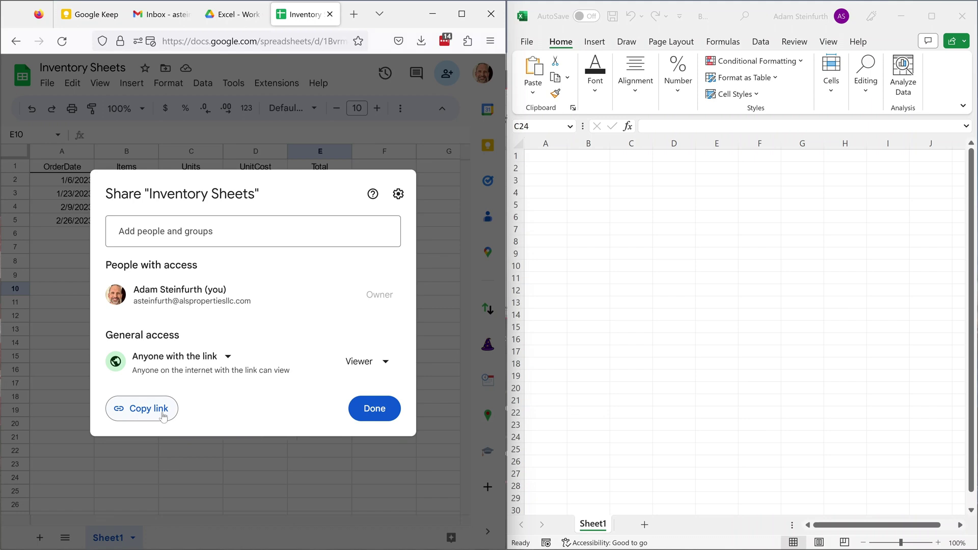
click(163, 416)
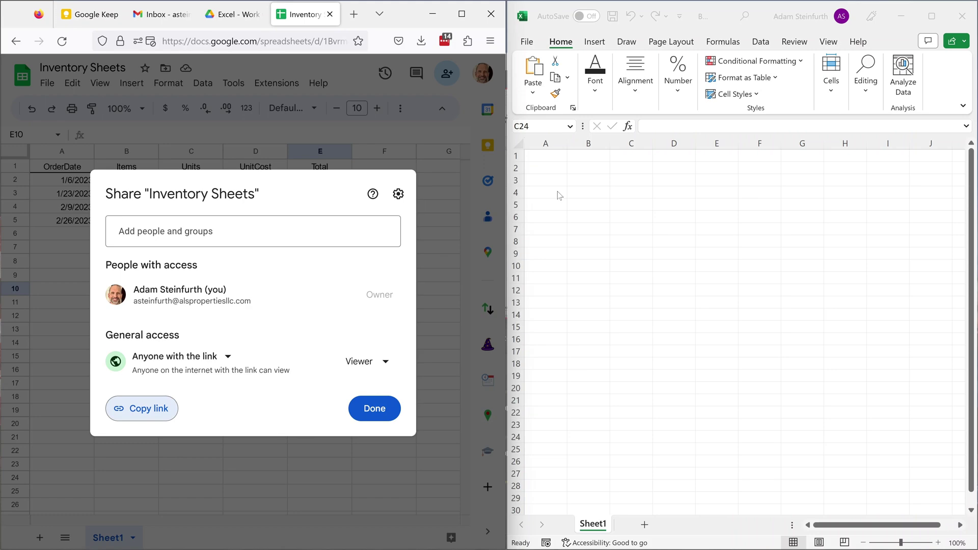
click(581, 181)
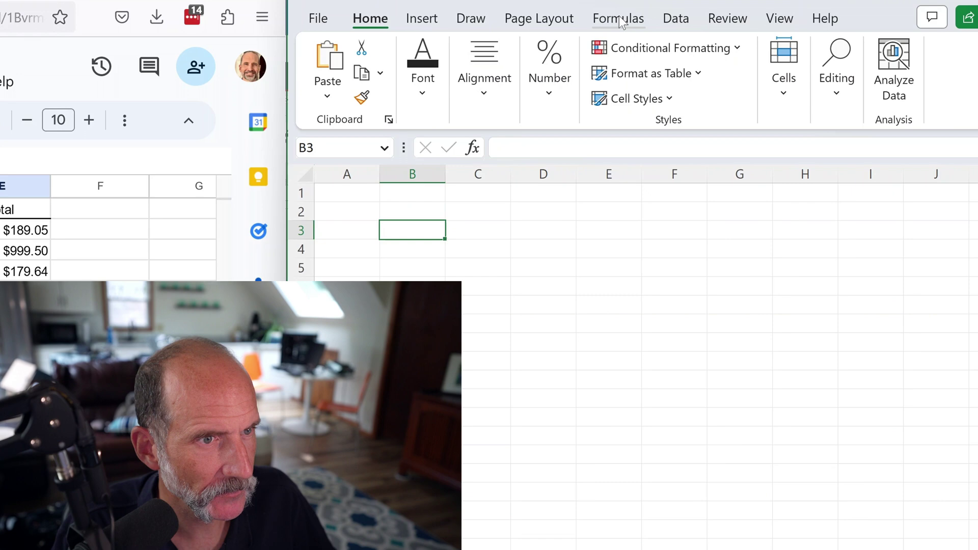
- In a From Web import, paste the sheet link, replacing edit?usp=sharing with export?=format.xlsx
click(680, 19)
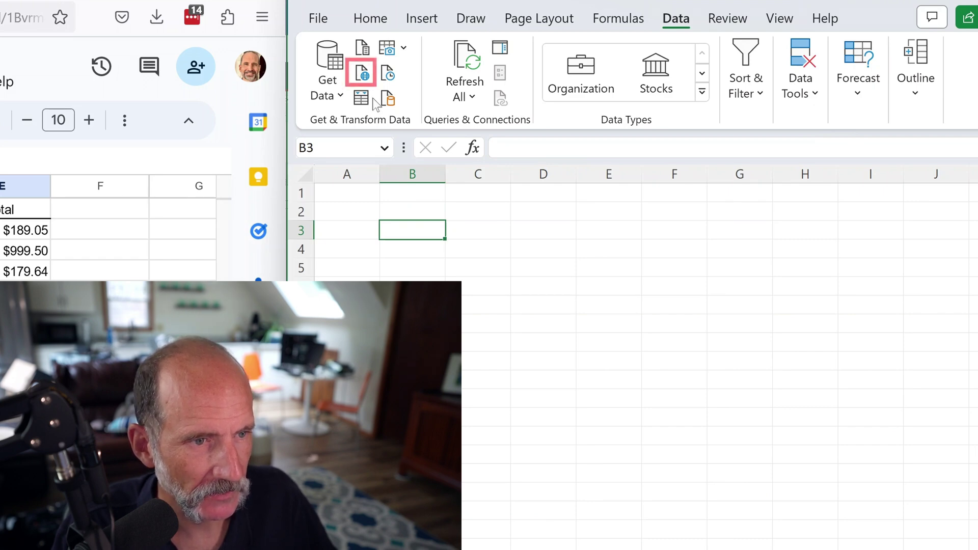
click(363, 74)
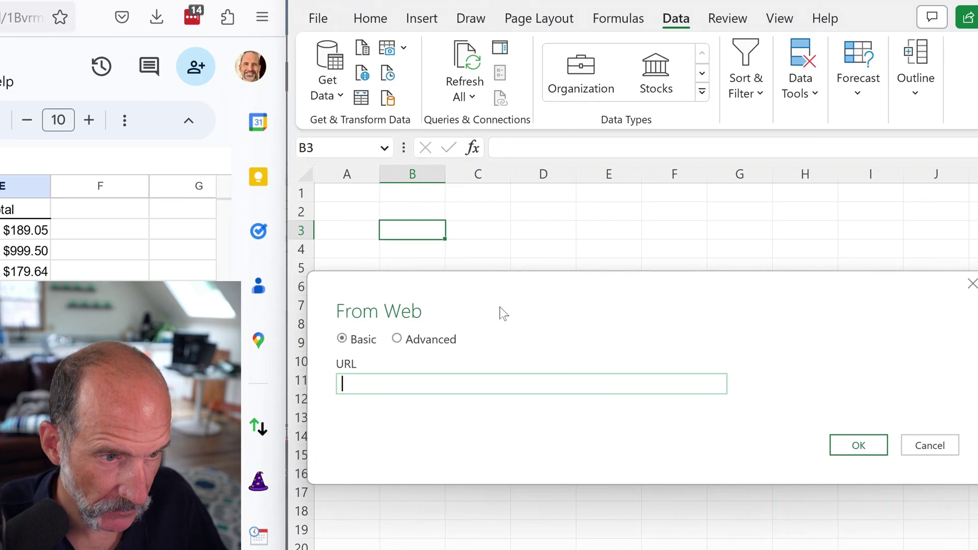
key(ctrl+v)
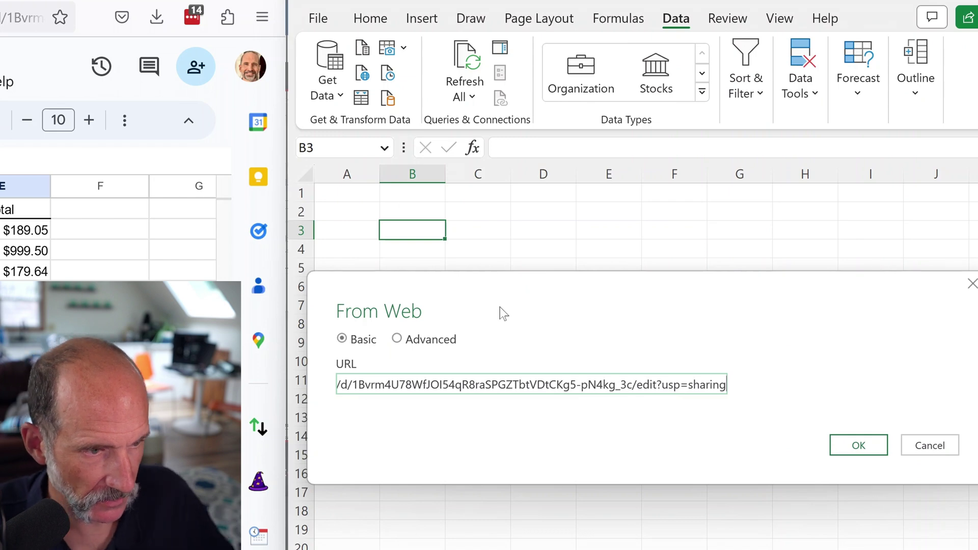
key(ctrl+shift+Left)
key(ctrl+shift+Left)
key(ctrl+shift+Left)
key(ctrl+shift+Left)
key(ctrl+shift+Left)
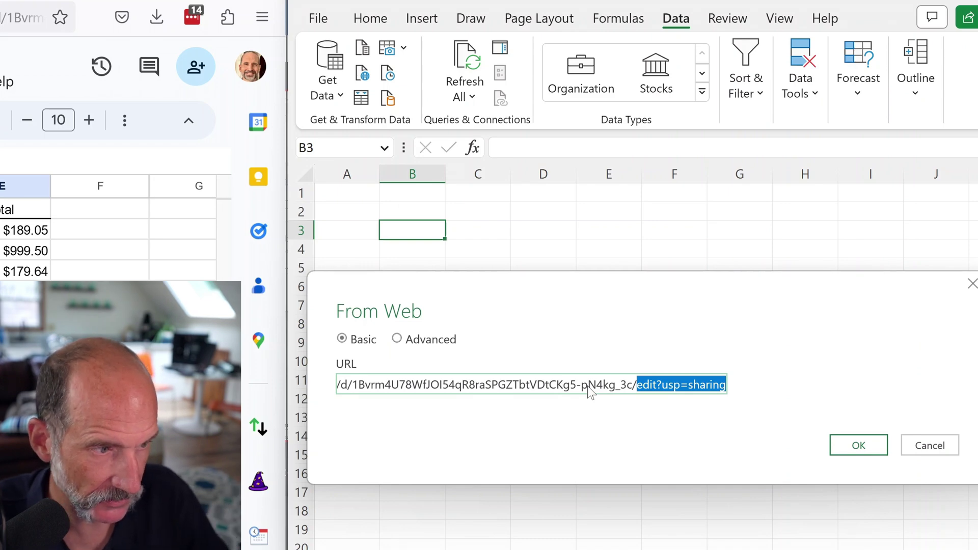
text(export)
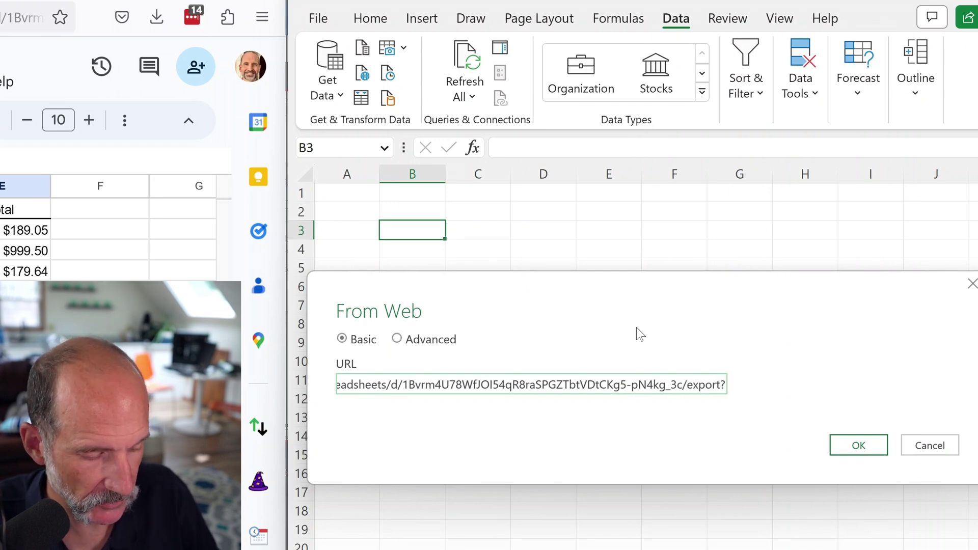
text(?=fo)
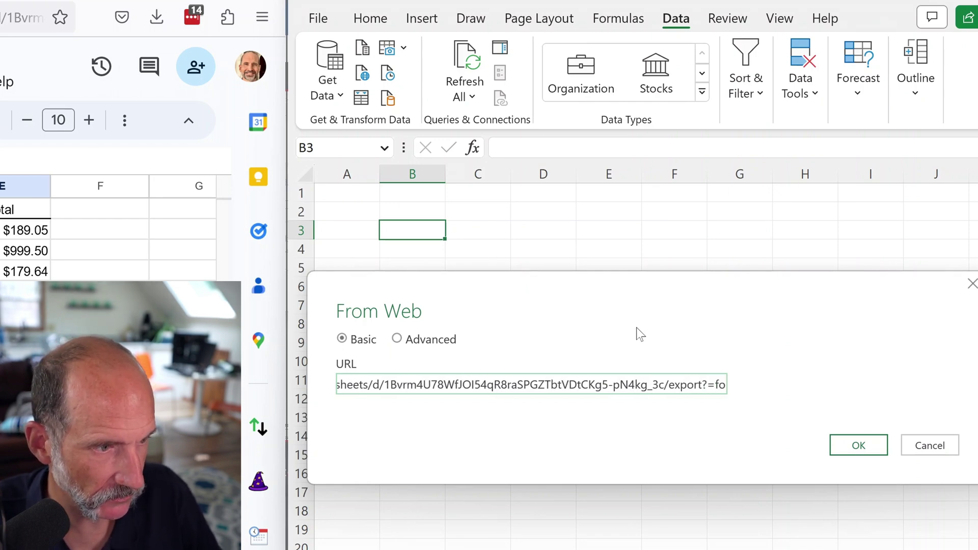
text(rmat.)
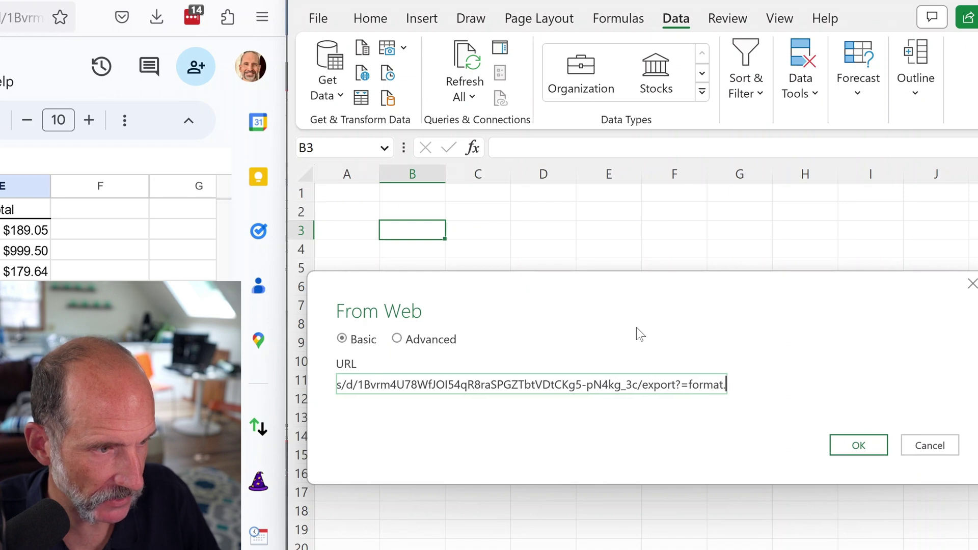
text(xlsx)
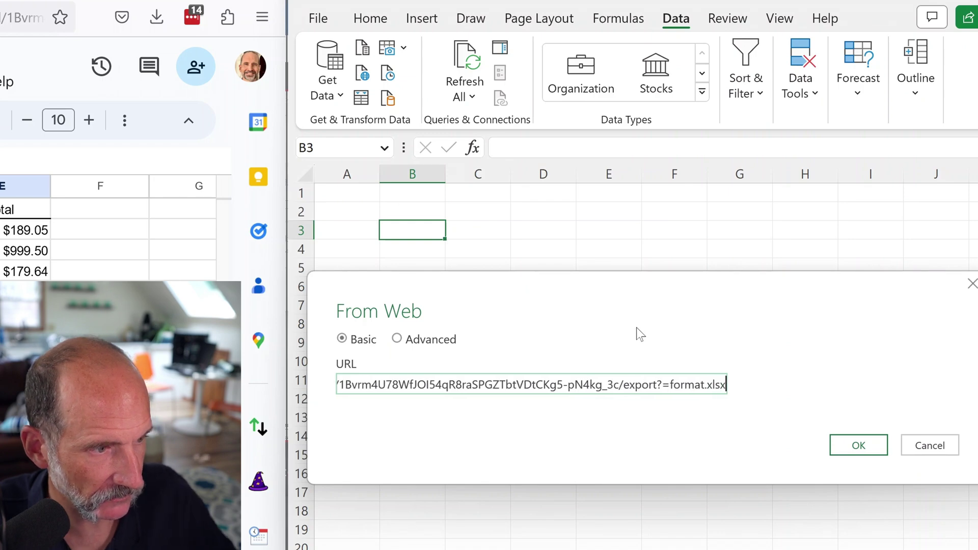
- Confirm the web address, preview Sheet1 in the Navigator, and load it as Table_Sheet1
click(862, 450)
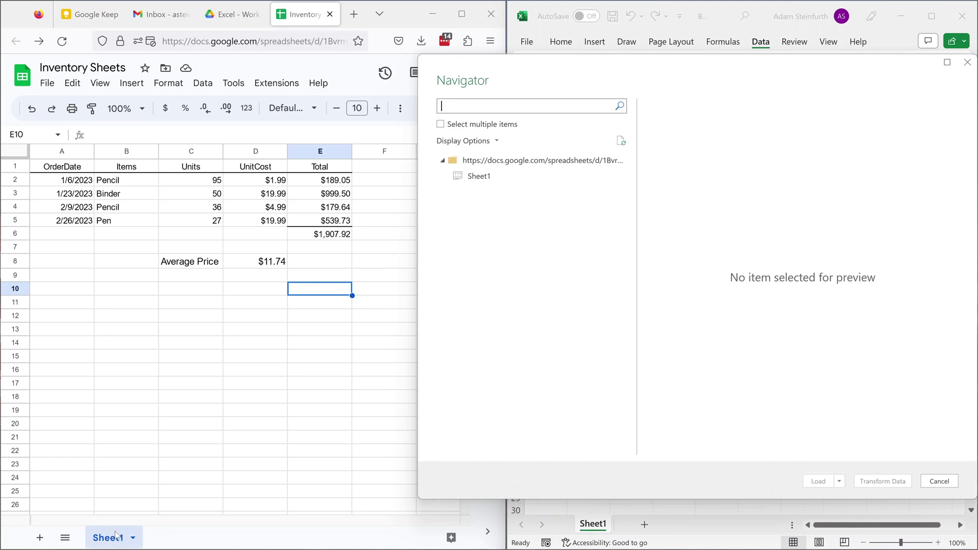
click(503, 177)
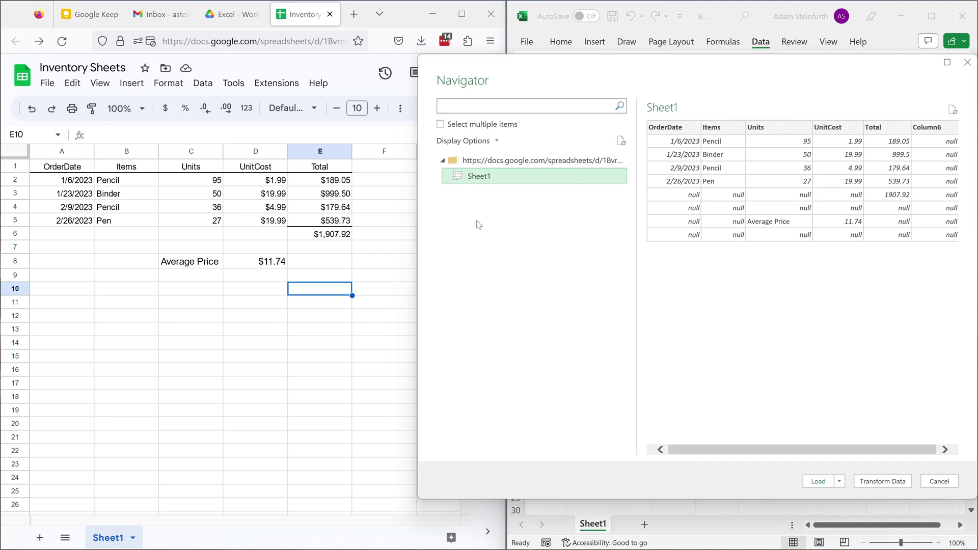
click(501, 178)
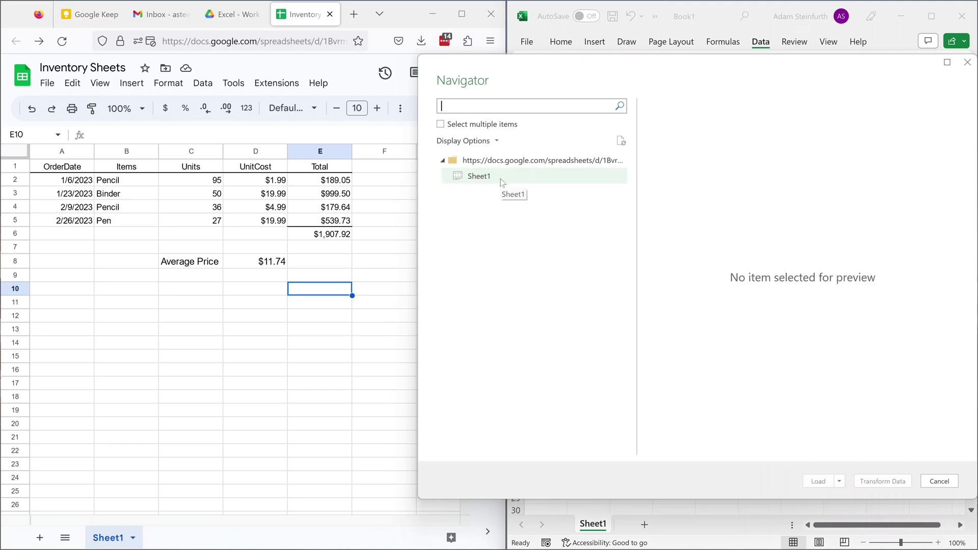
click(502, 178)
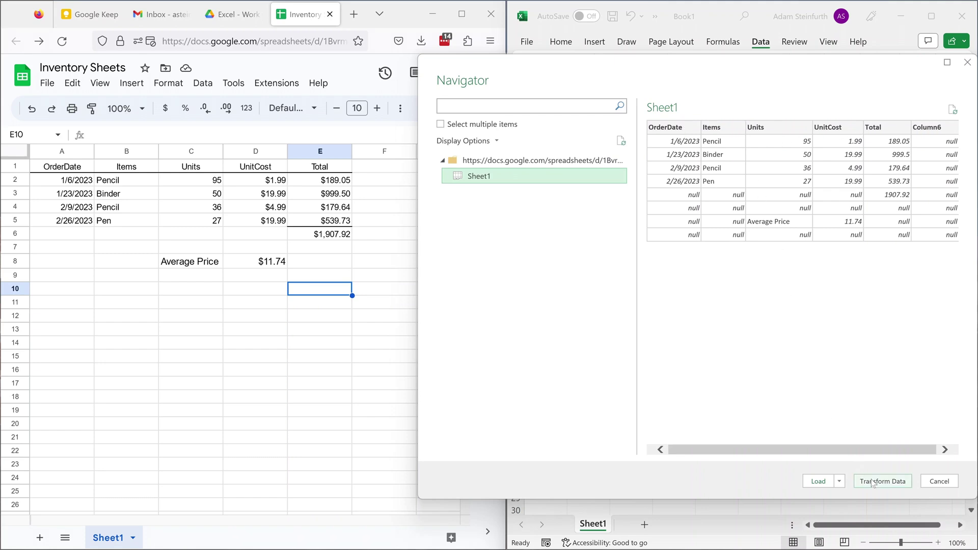
click(817, 479)
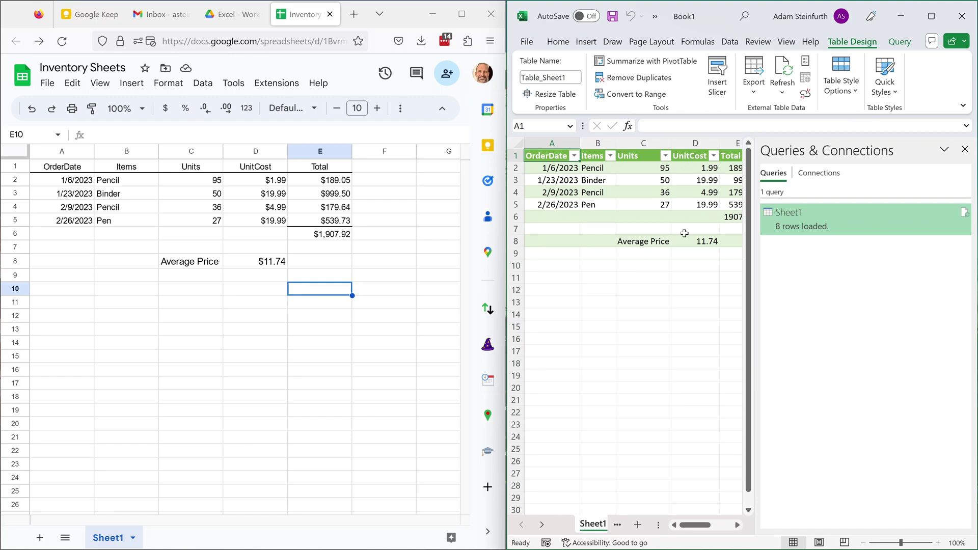
- Enter =SUM(C2:C5) in C14 to total the Units column, giving 208
click(570, 171)
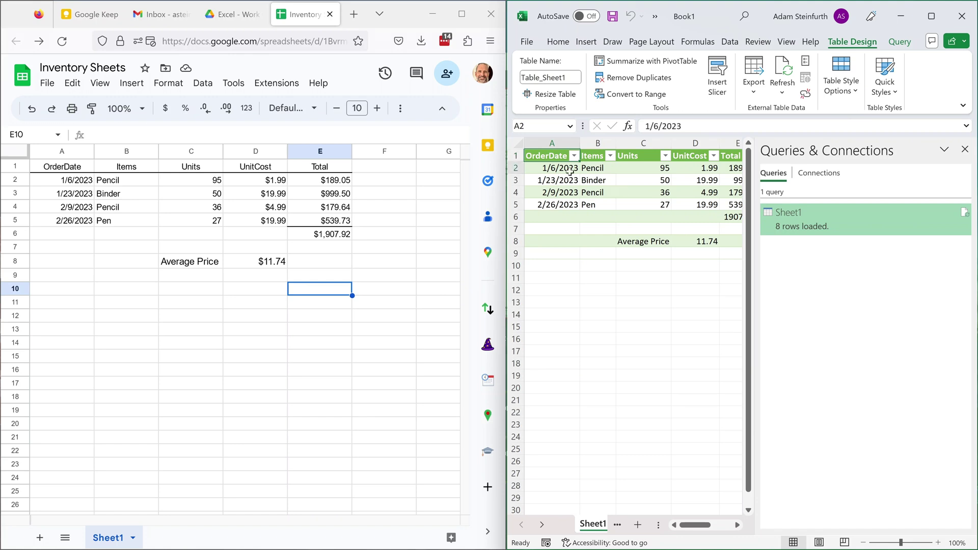
drag(570, 172, 693, 219)
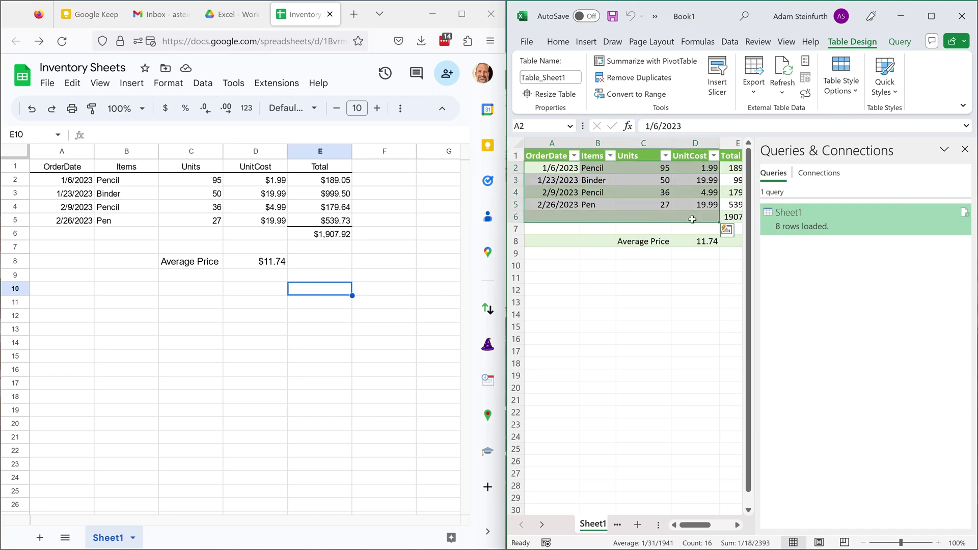
click(662, 311)
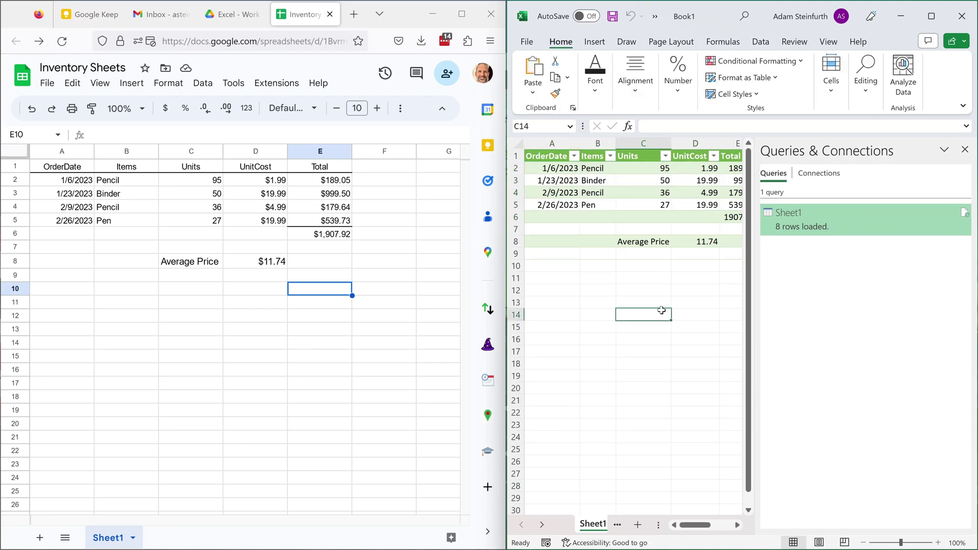
text(=sum()
key(Up)
key(Up)
key(Up)
key(Up)
key(Up)
key(Up)
key(Up)
key(Up)
key(Up)
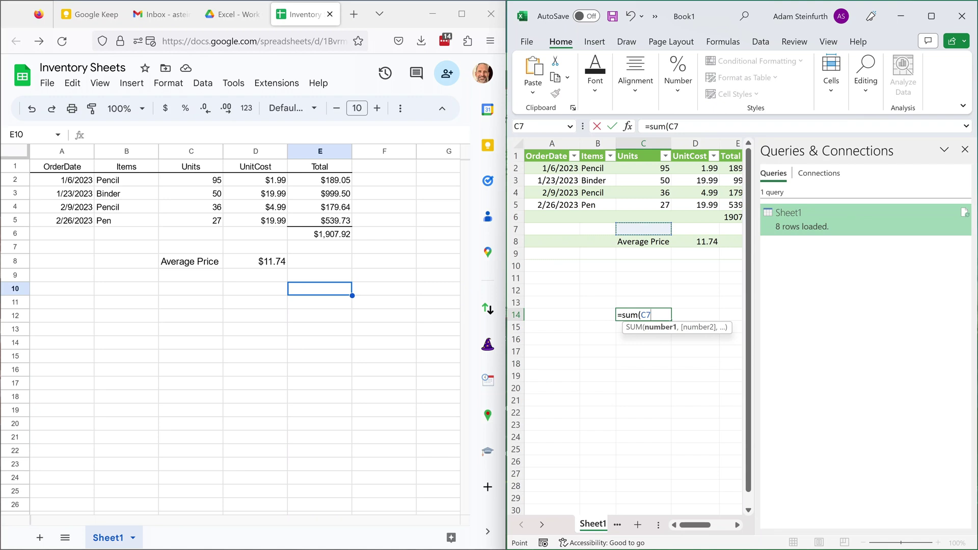
key(shift+Up)
key(shift+Up)
key(shift+Up)
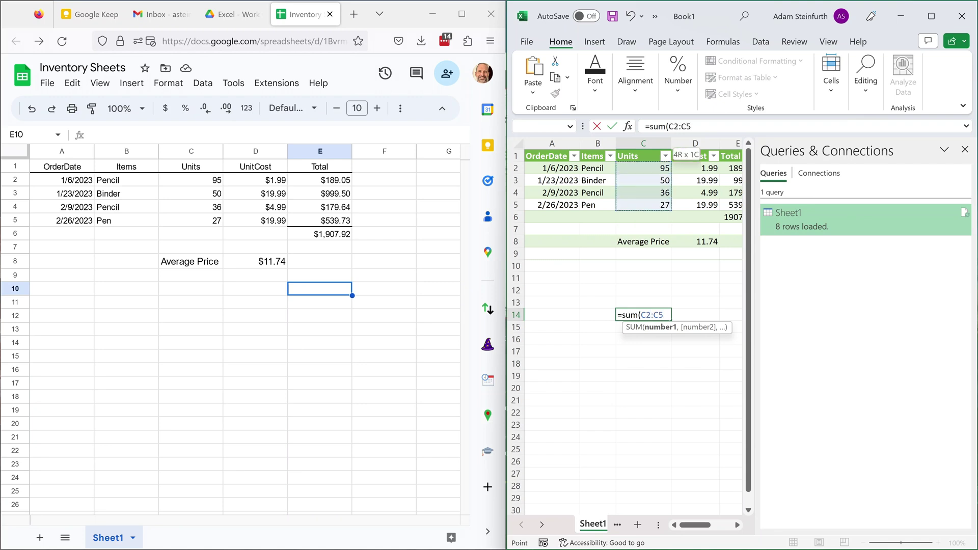
key(Return)
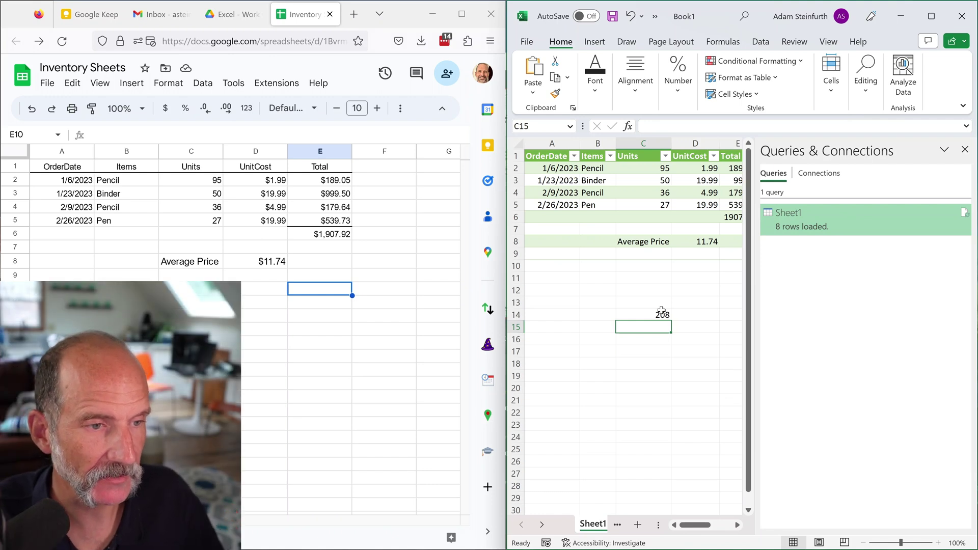
click(622, 205)
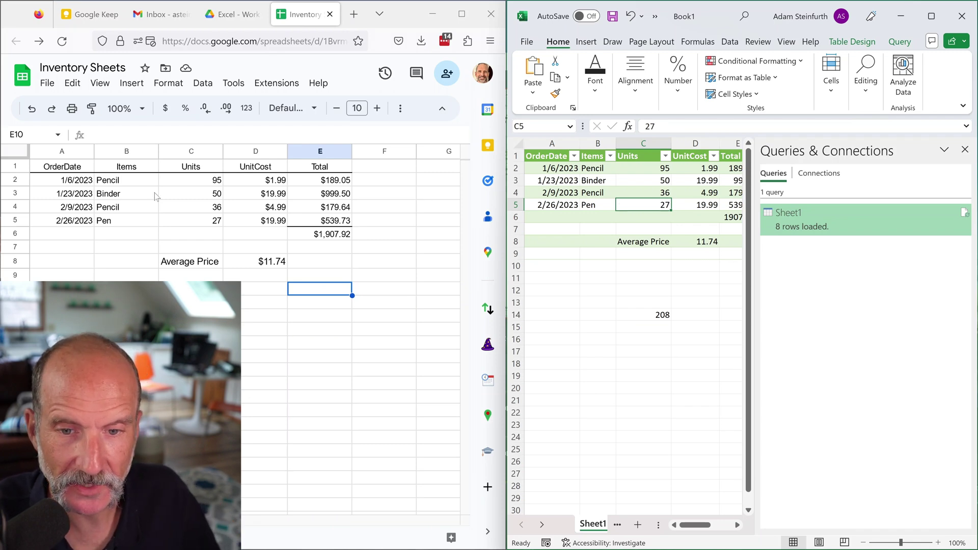
- Change Pen's Units in the Google Sheet from 27 to 28
click(172, 221)
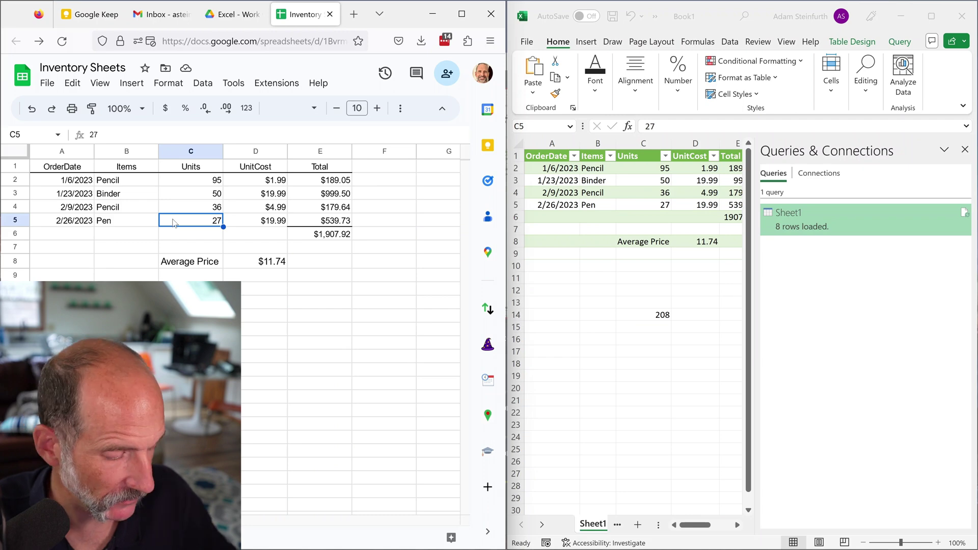
text(28)
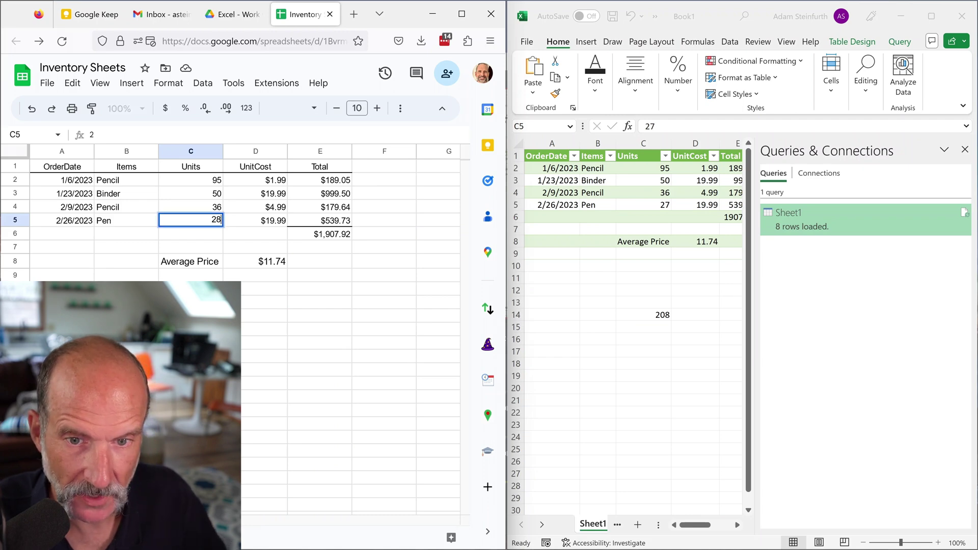
key(Return)
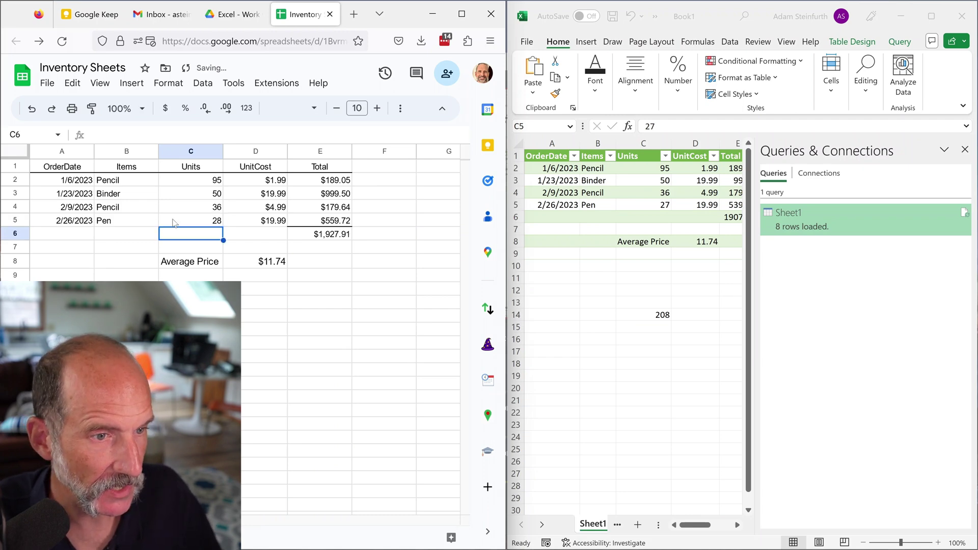
click(655, 207)
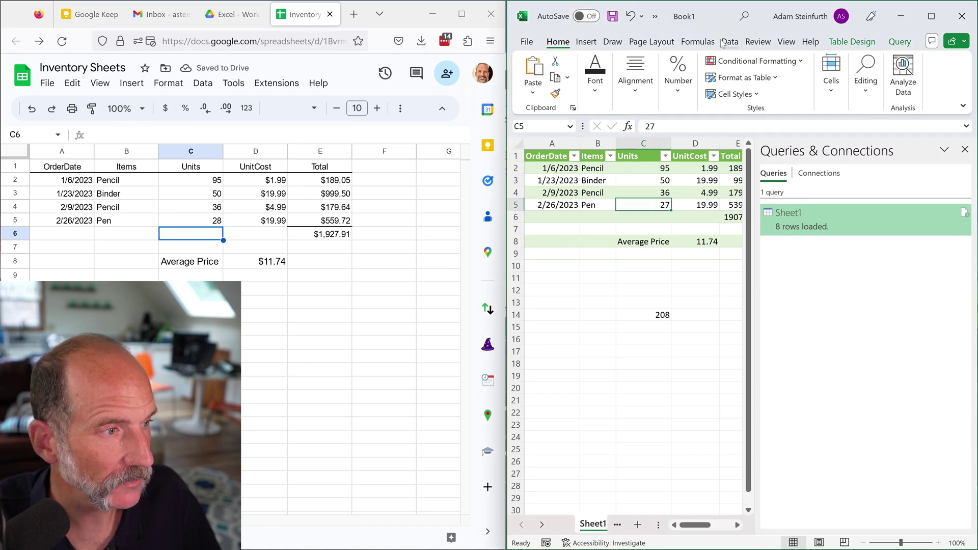
- Refresh the Sheet1 query so Pen shows 28 Units and C14 reads 209
mouse_move(967, 213)
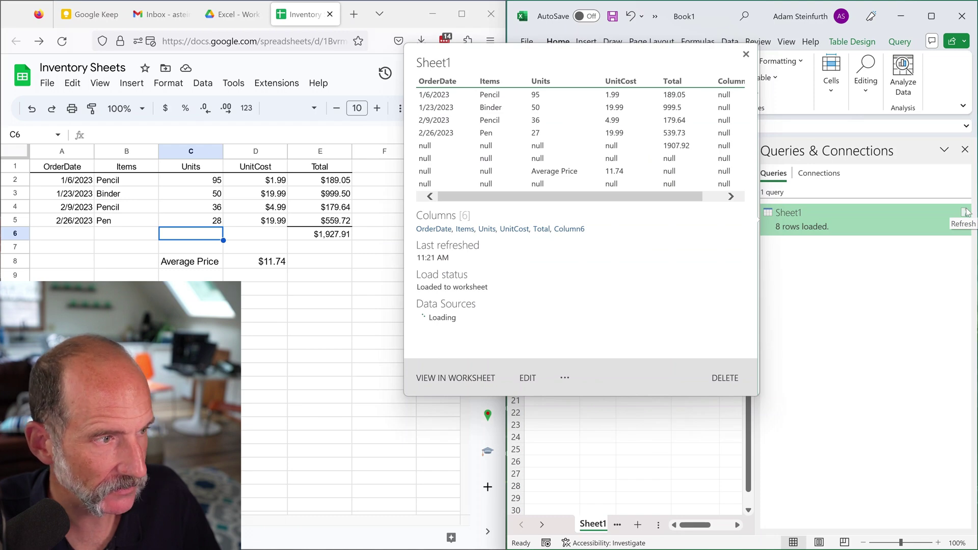
click(967, 213)
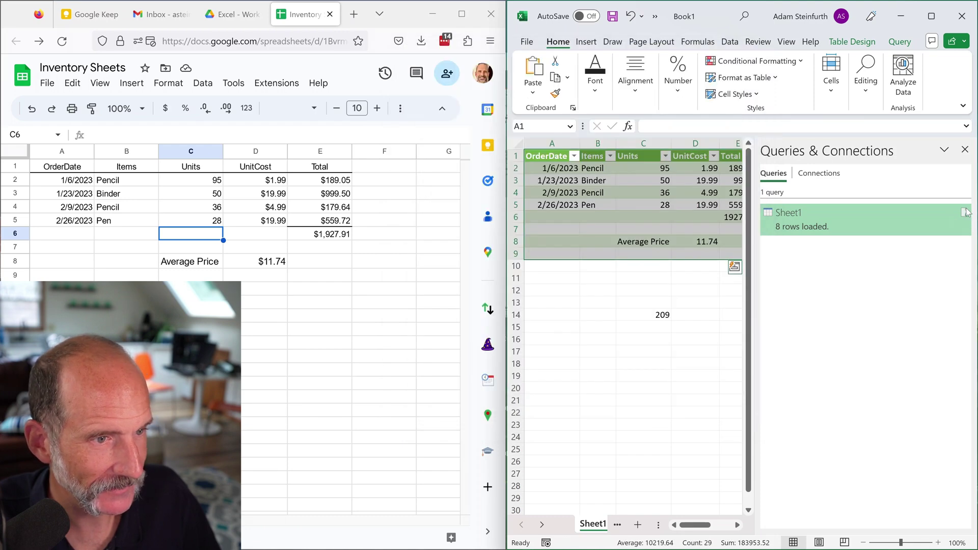